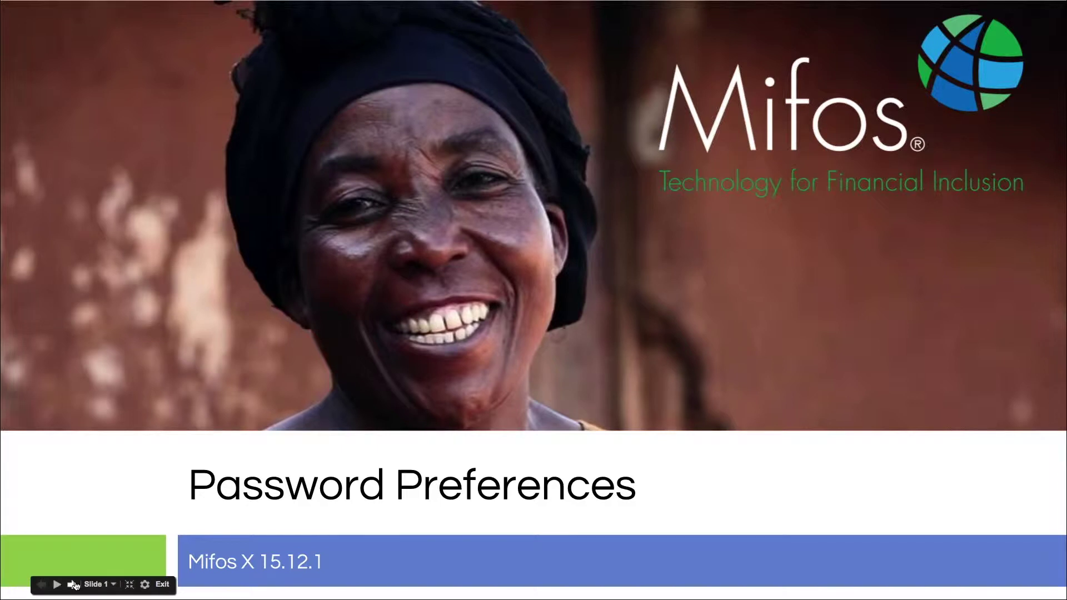
# - Advance the slideshow from the Password Preferences title slide to slide 2, 'Documentation'
pyautogui.click(72, 585)
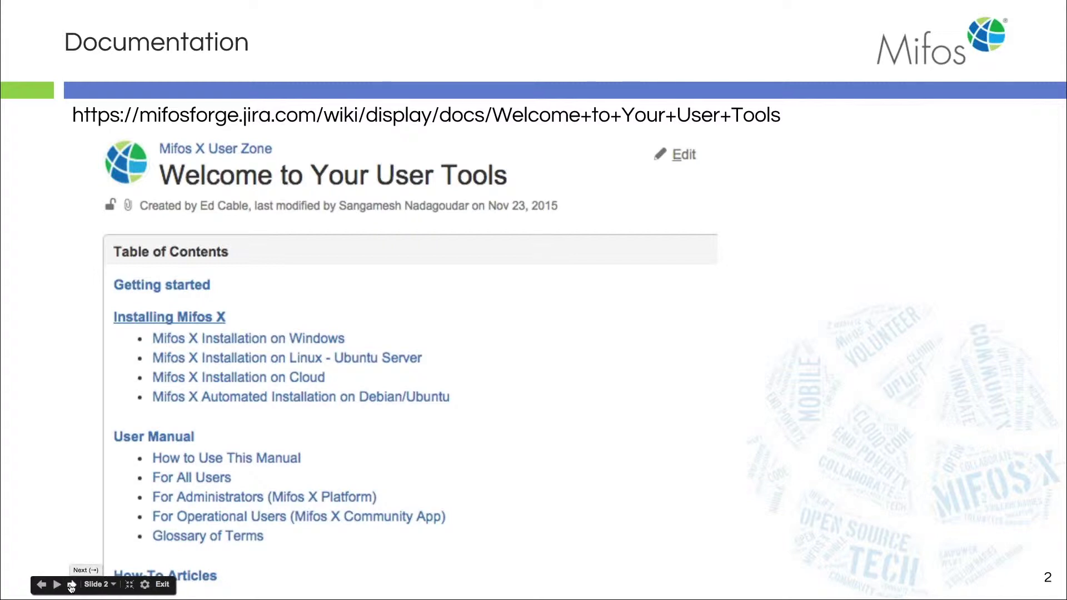
# - Advance through slides 3 to 5, including the password preferences documentation and Answer Hub slides
pyautogui.click(71, 585)
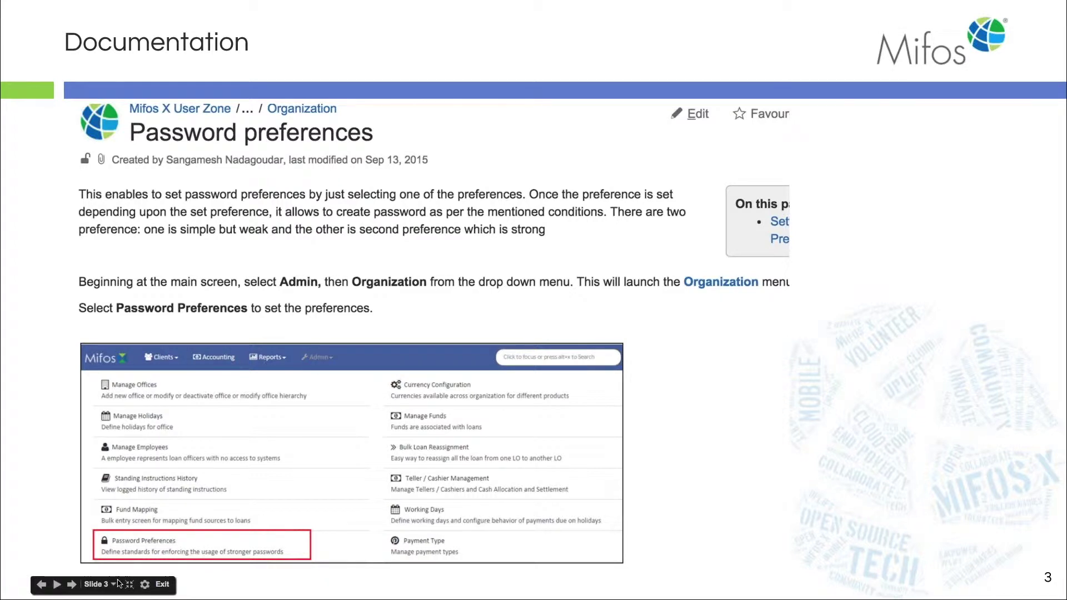
pyautogui.click(72, 584)
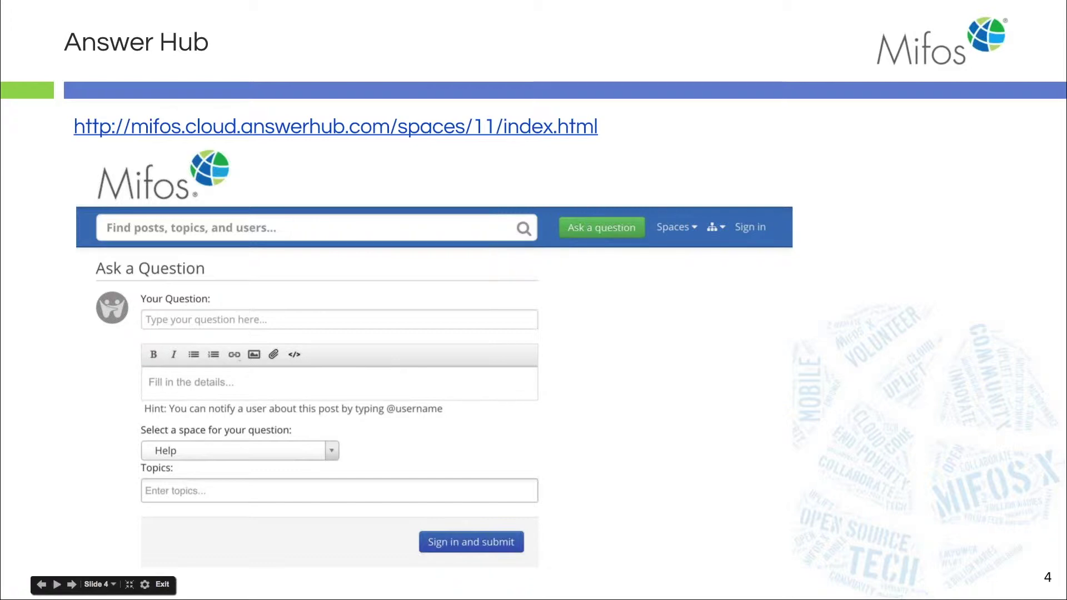
pyautogui.click(72, 585)
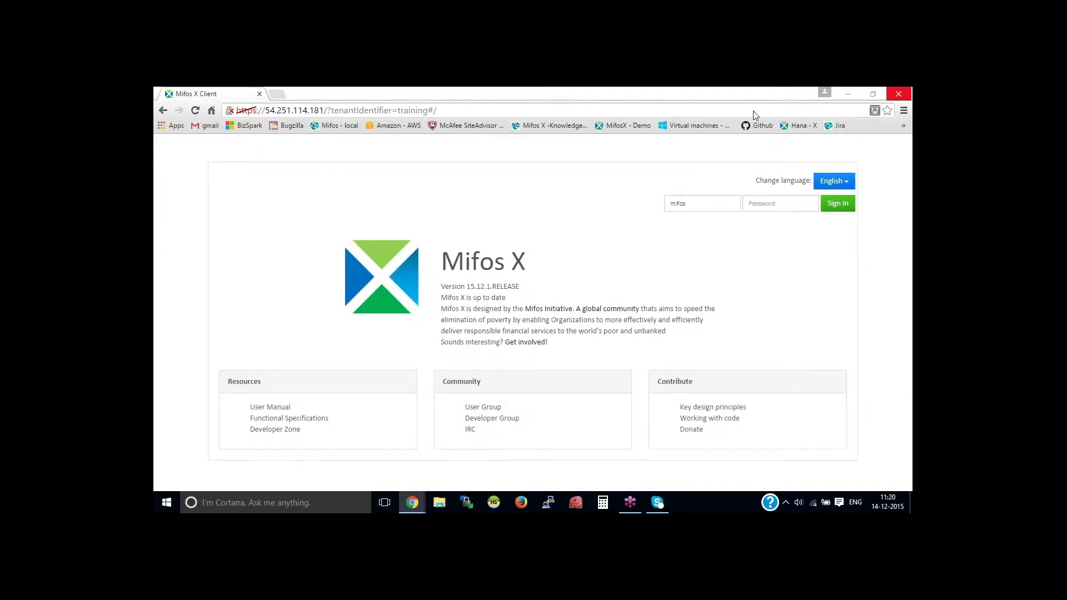
# - Enter the account password on the Mifos X login page and sign in
pyautogui.click(778, 204)
pyautogui.write('passwo')
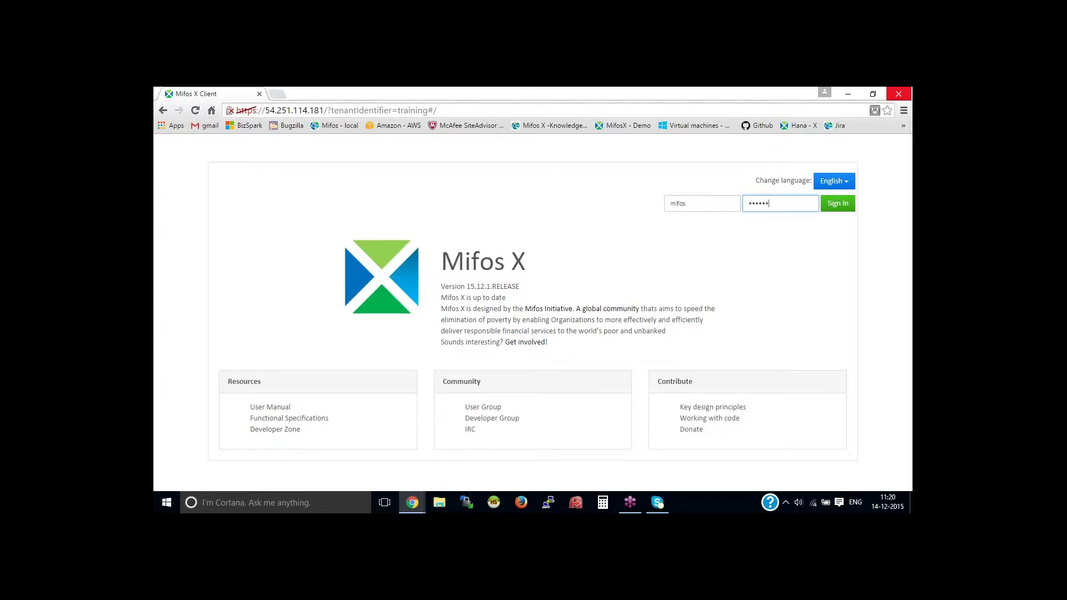
pyautogui.press('BackSpace')
pyautogui.press('BackSpace')
pyautogui.press('BackSpace')
pyautogui.write('asswo')
pyautogui.press('Return')
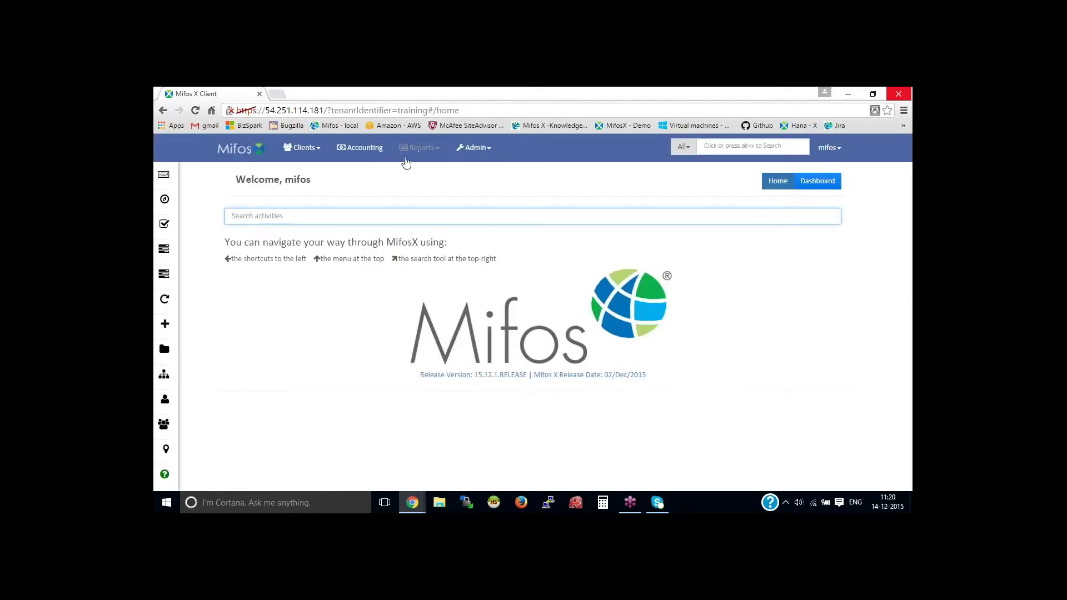
# - Go to Admin › Organization, after briefly visiting the System page
pyautogui.click(475, 153)
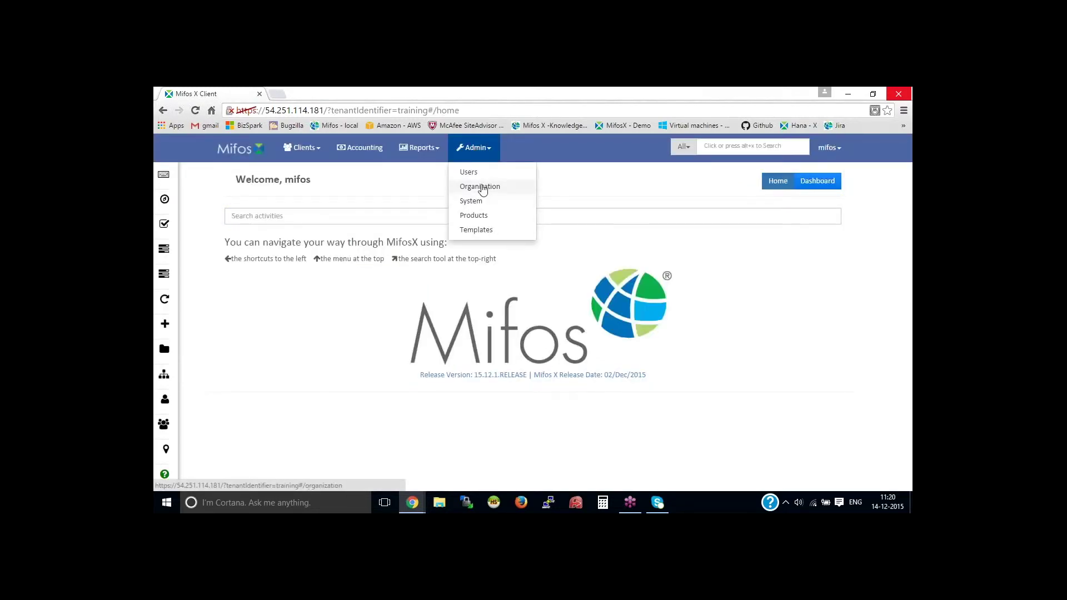
pyautogui.click(478, 202)
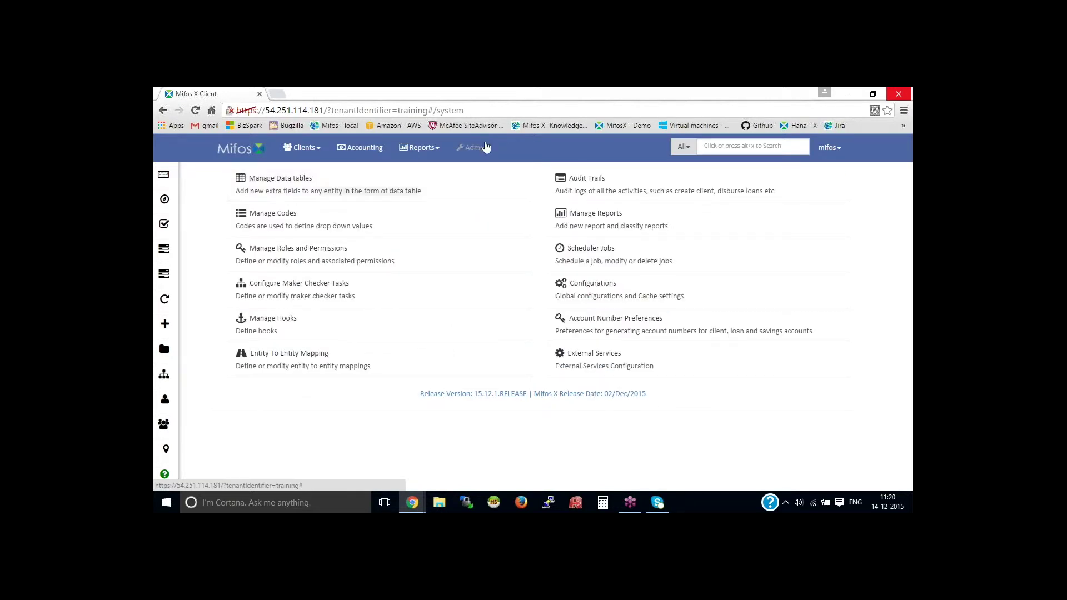
pyautogui.click(482, 147)
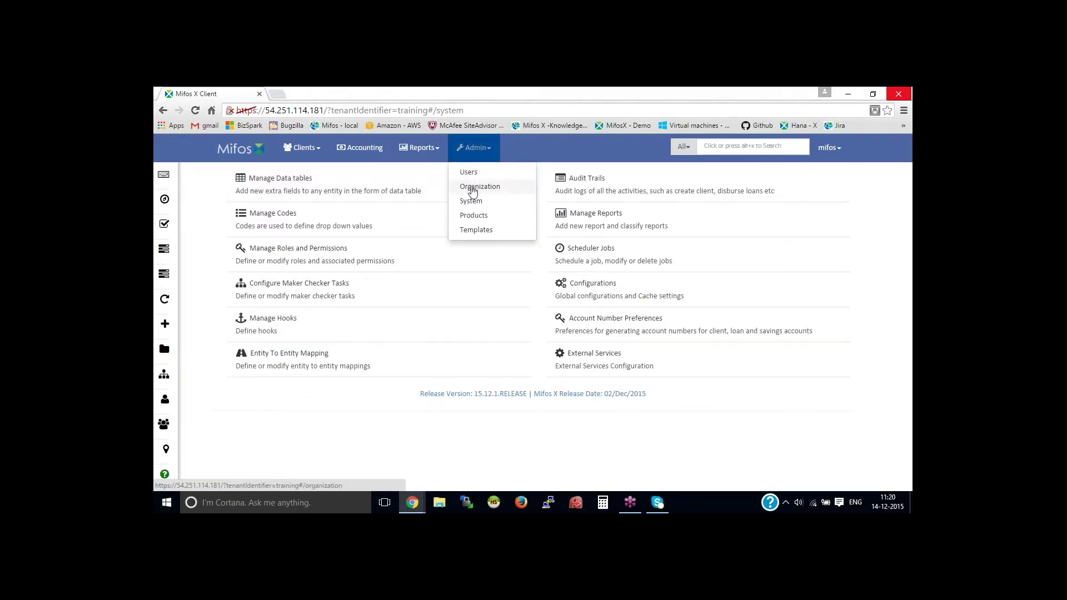
pyautogui.click(473, 189)
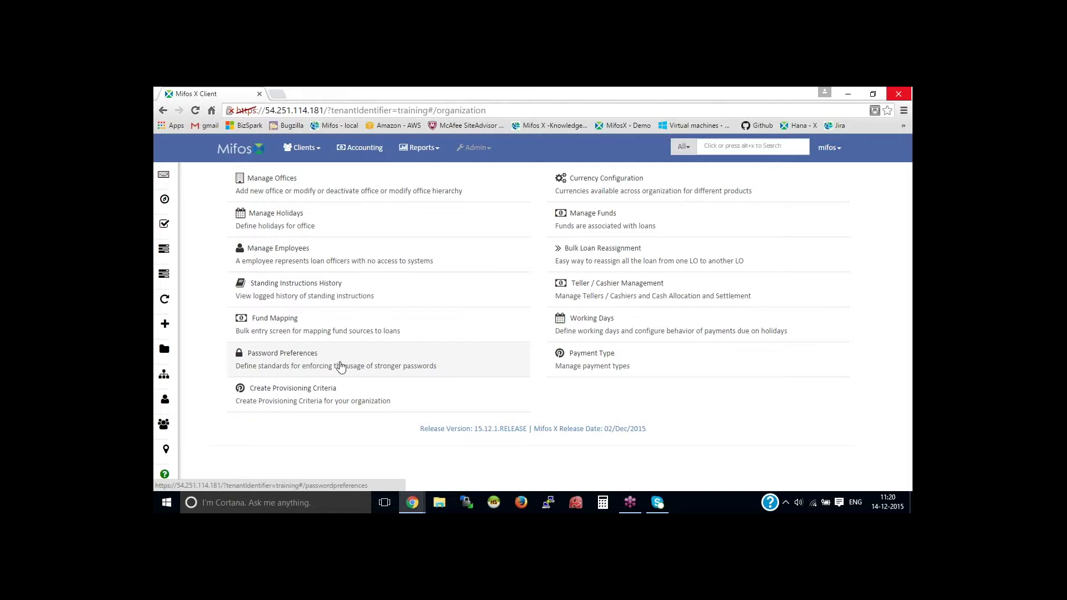
# - Select the 6–50 character rule requiring upper case, lower case, a digit and no space
pyautogui.click(380, 361)
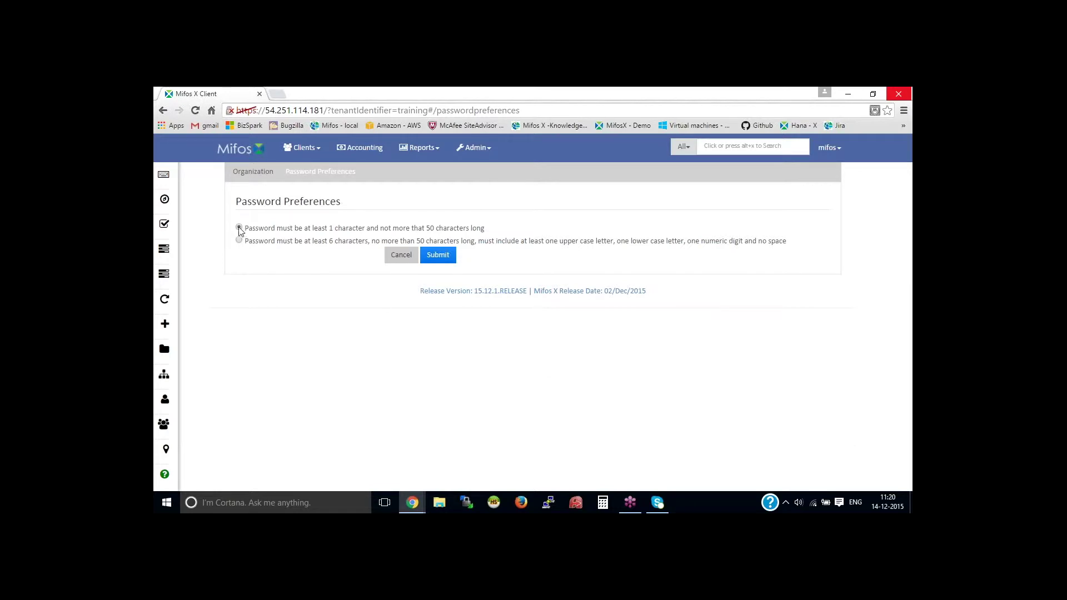
pyautogui.moveTo(248, 228); pyautogui.dragTo(494, 232)
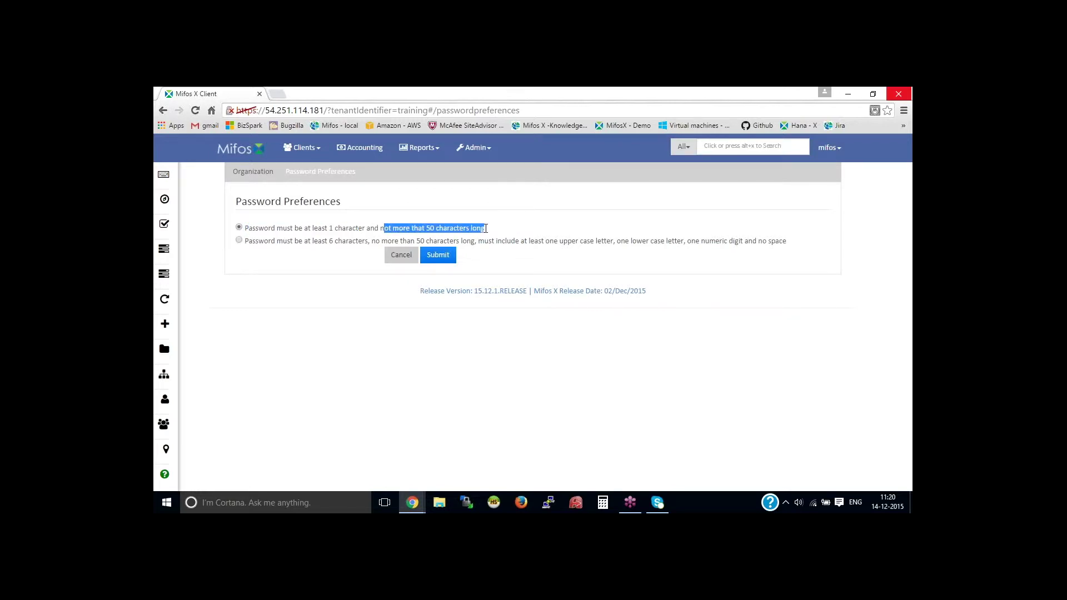
pyautogui.click(495, 234)
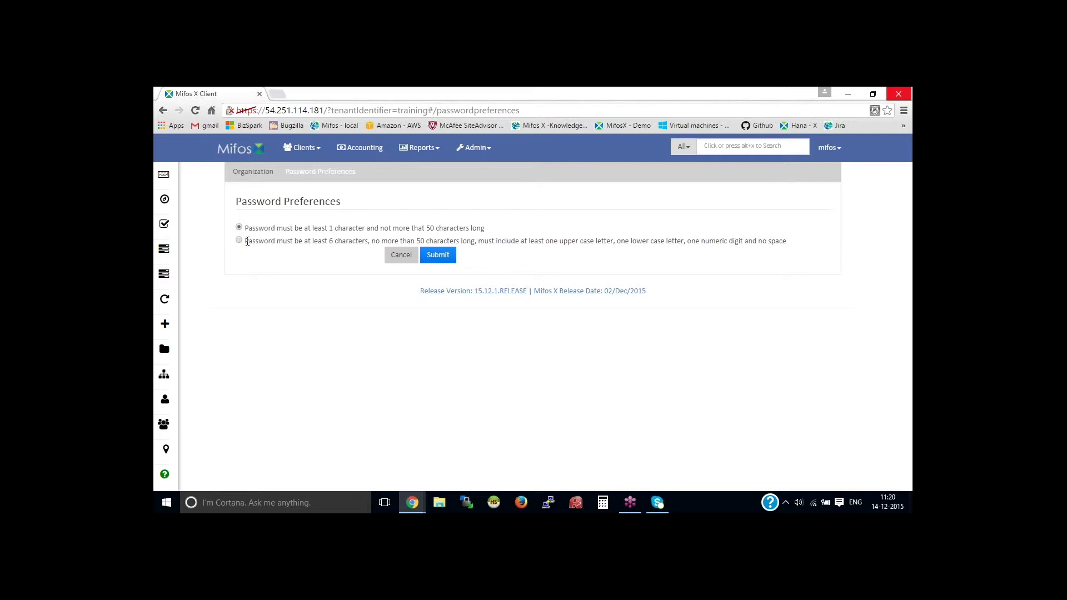
pyautogui.click(239, 241)
pyautogui.moveTo(311, 241); pyautogui.dragTo(757, 245)
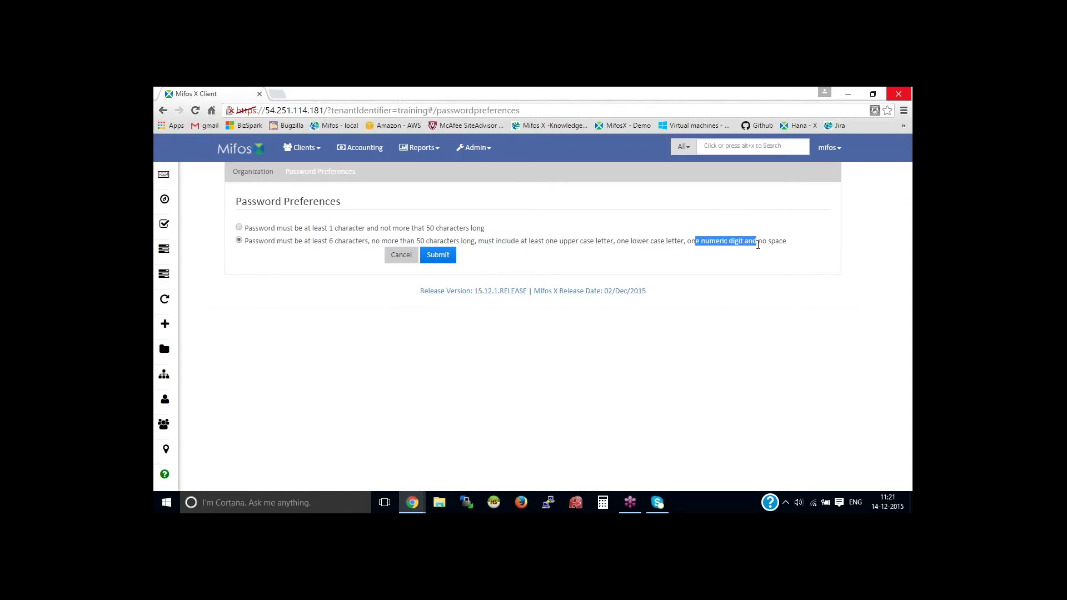
pyautogui.click(516, 254)
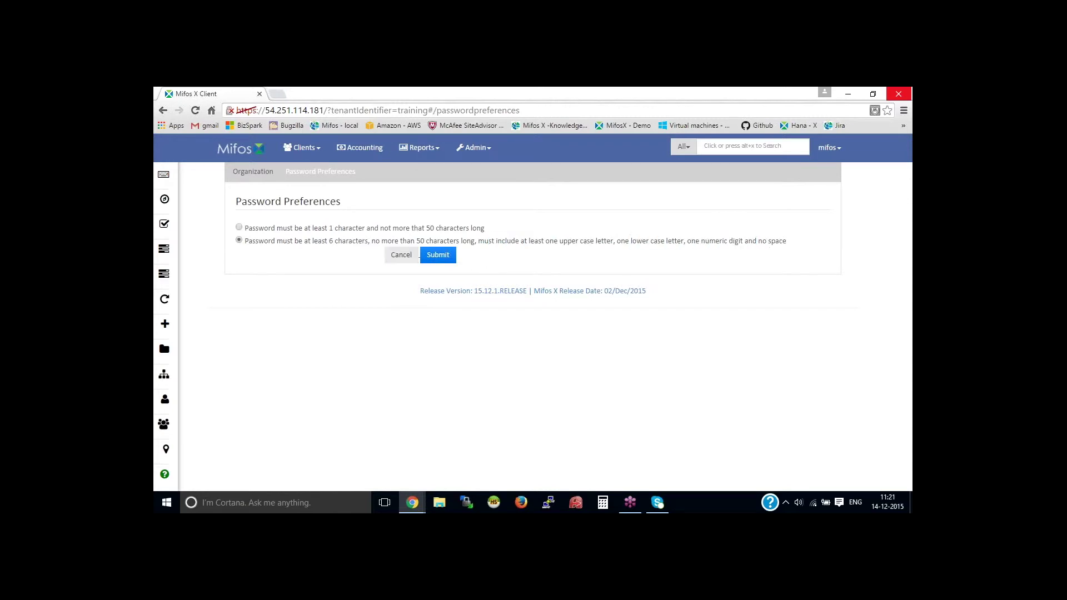
# - Submit the password preference, then start a new user with Auto generate password unticked
pyautogui.click(438, 255)
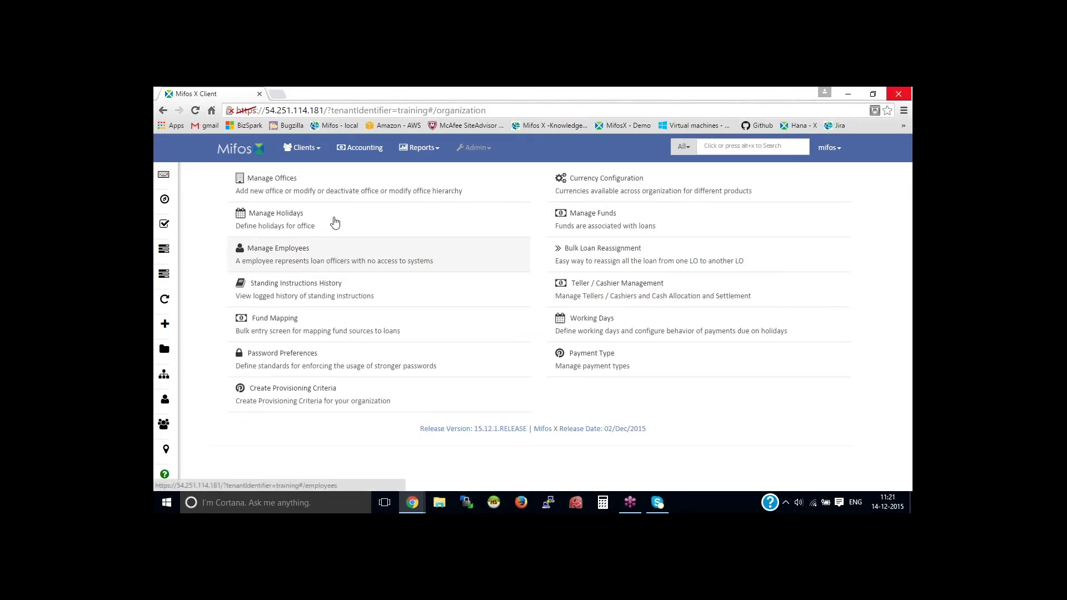
pyautogui.click(481, 149)
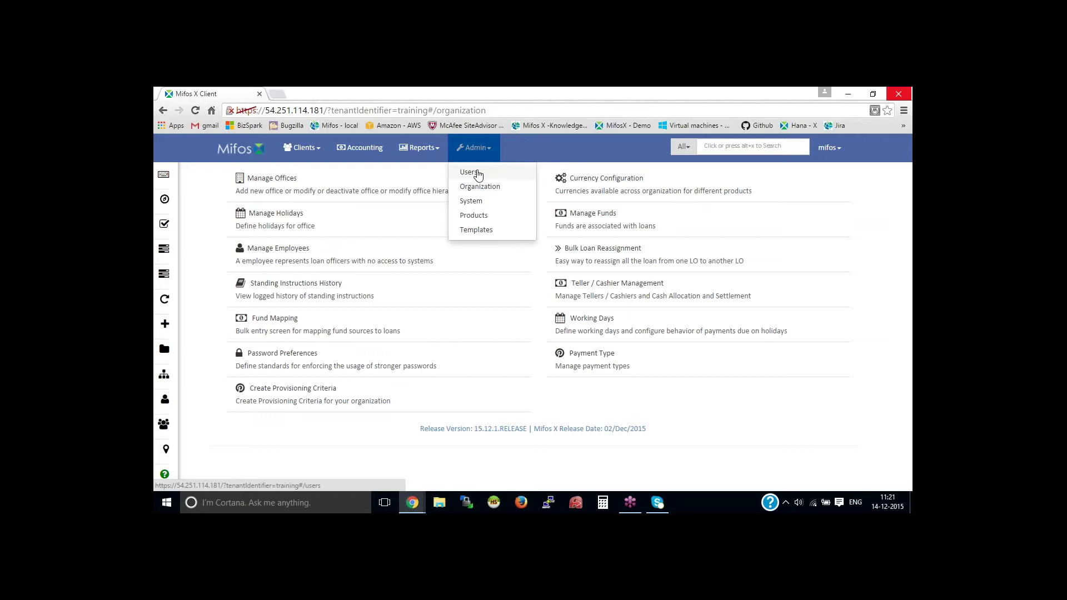
pyautogui.click(478, 175)
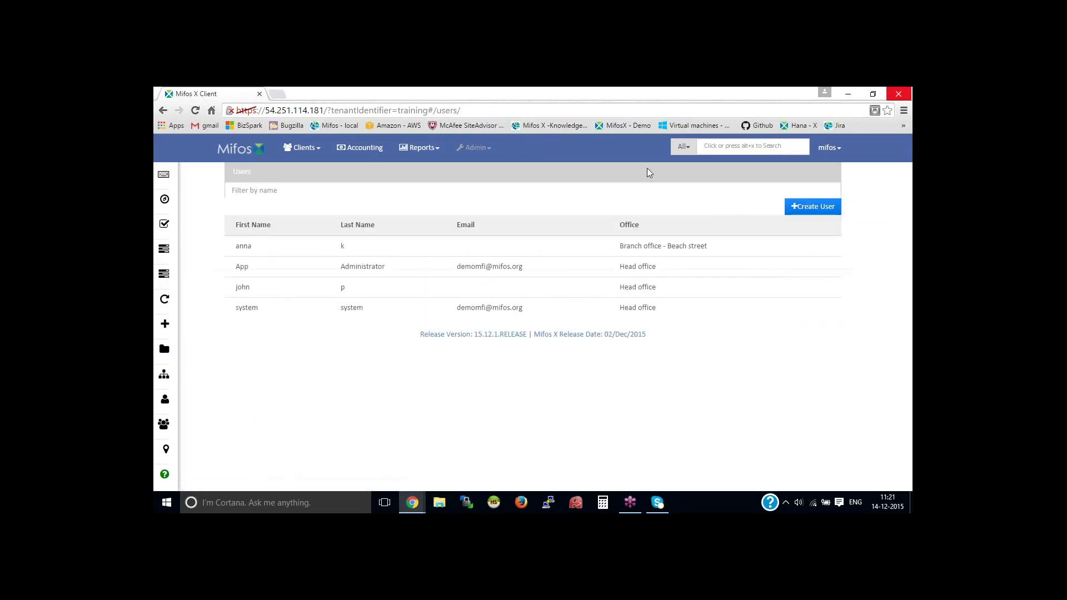
pyautogui.click(804, 210)
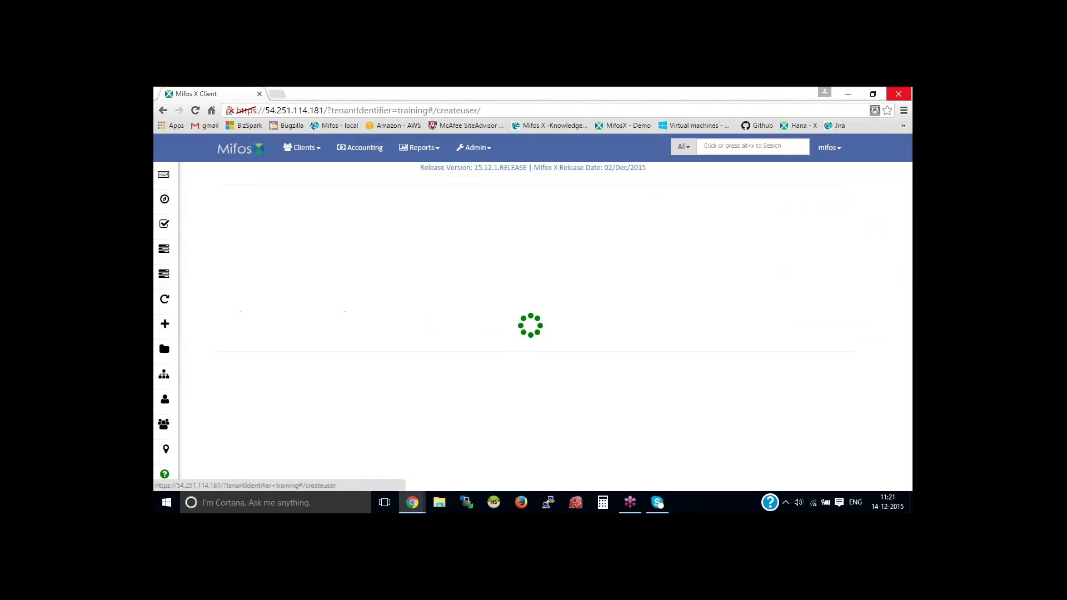
pyautogui.click(338, 331)
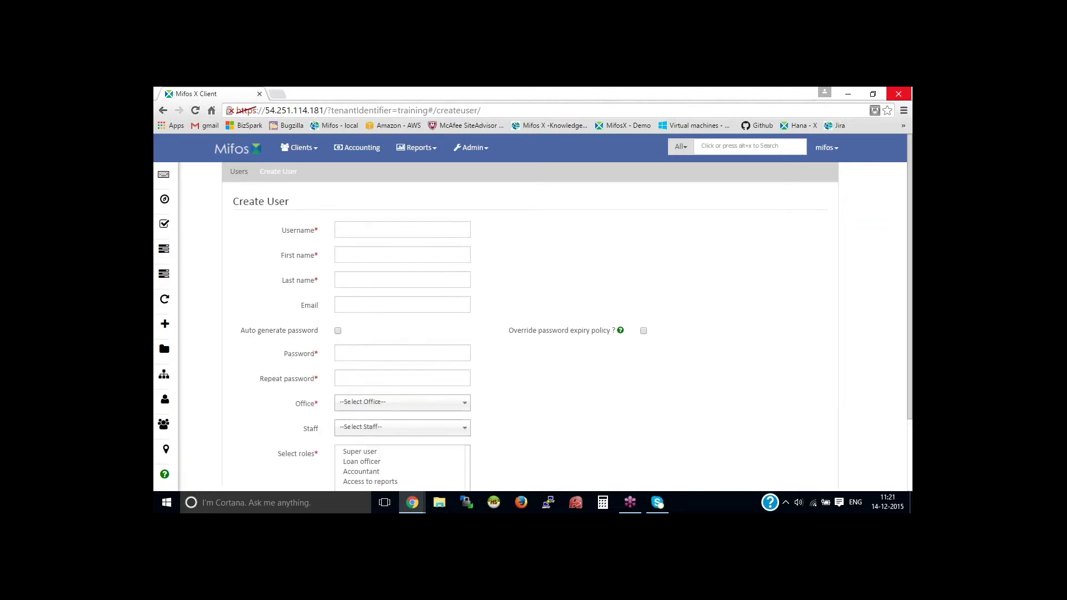
pyautogui.scroll(-2, 356, 278)
pyautogui.click(360, 263)
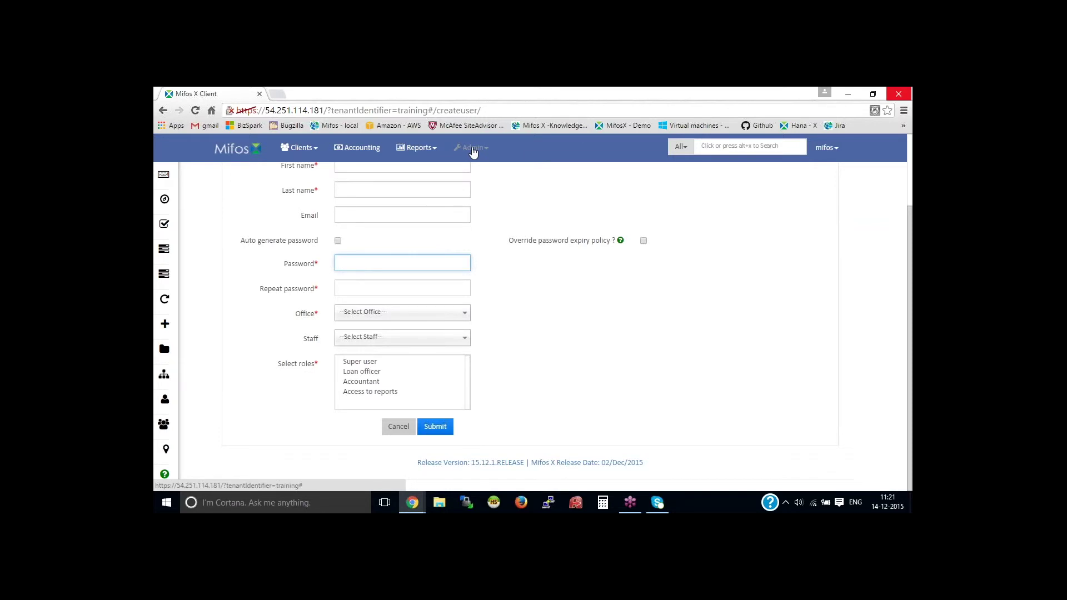
# - Reopen Admin › Organization › Password Preferences and confirm the 6–50 character rule is selected
pyautogui.click(473, 149)
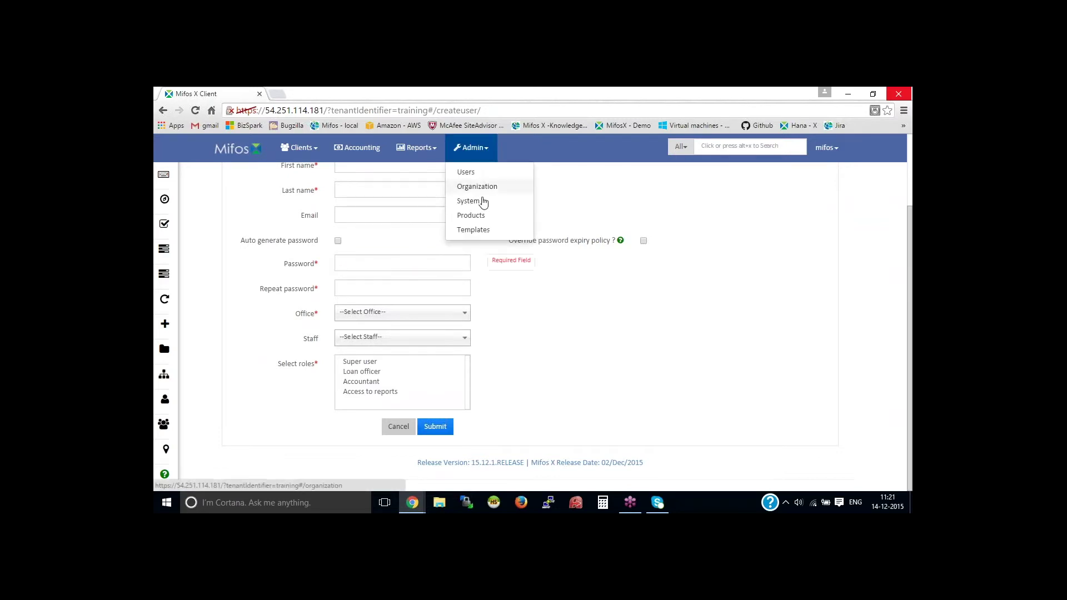
pyautogui.click(485, 188)
pyautogui.click(285, 354)
pyautogui.moveTo(260, 241); pyautogui.dragTo(789, 242)
pyautogui.click(793, 271)
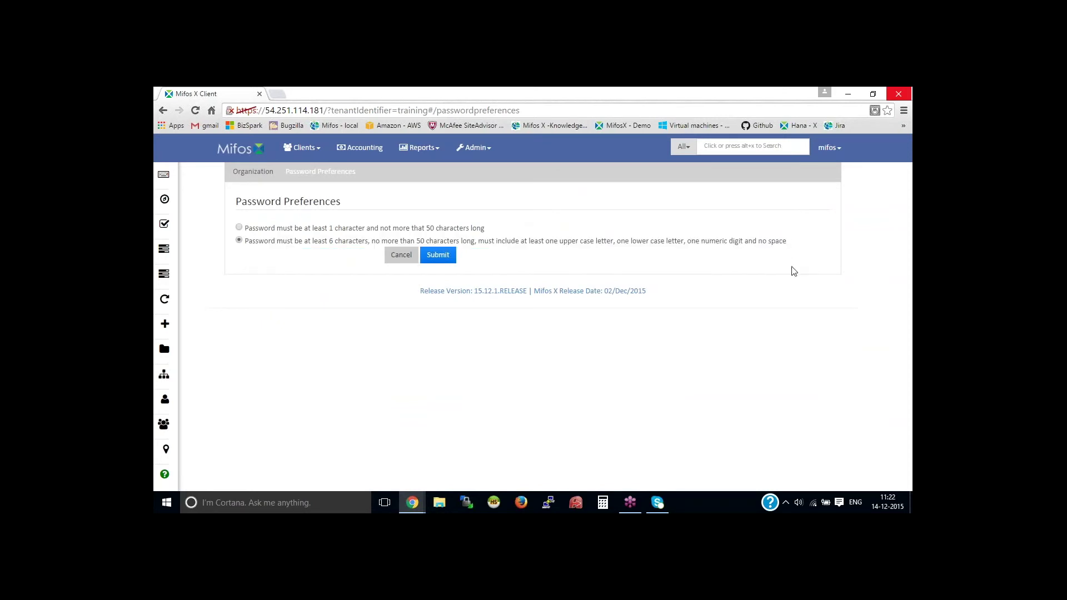